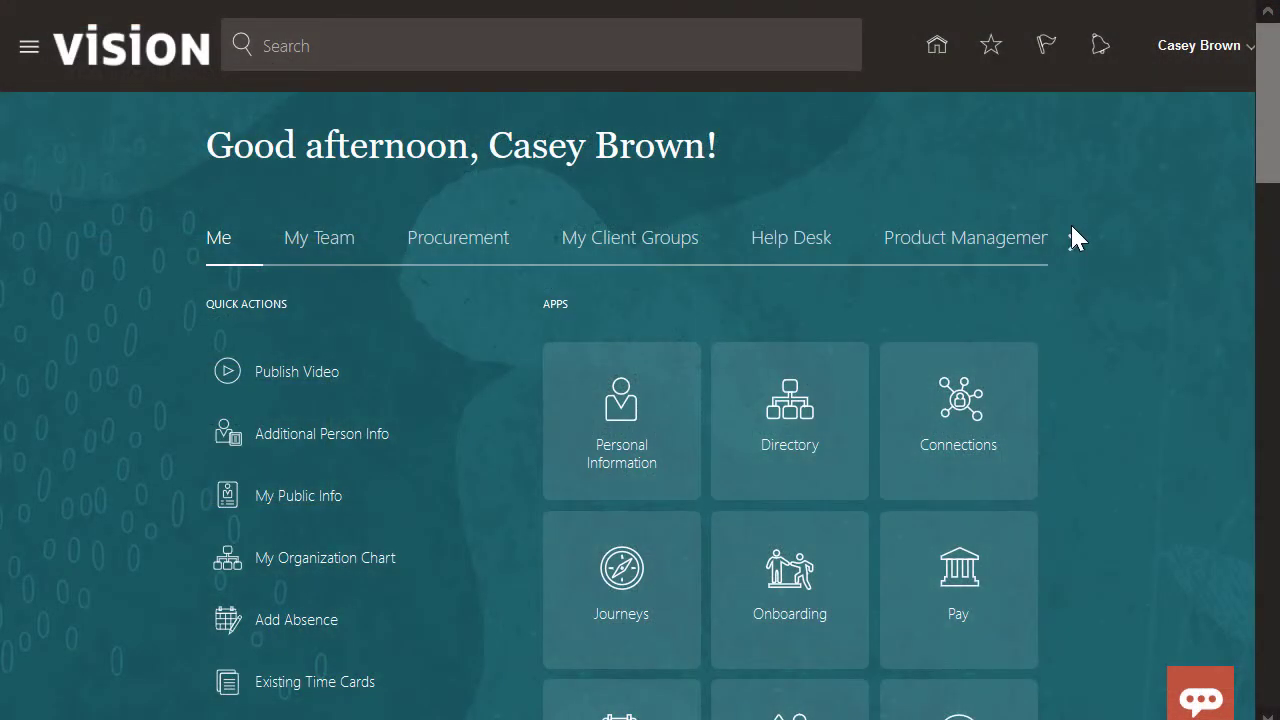
# Step: In Setup and Maintenance, open Fusion Accounting Hub's Create Subledger Application Setups in Spreadsheet task
pyautogui.click(1072, 241)
pyautogui.click(1072, 241)
pyautogui.click(729, 246)
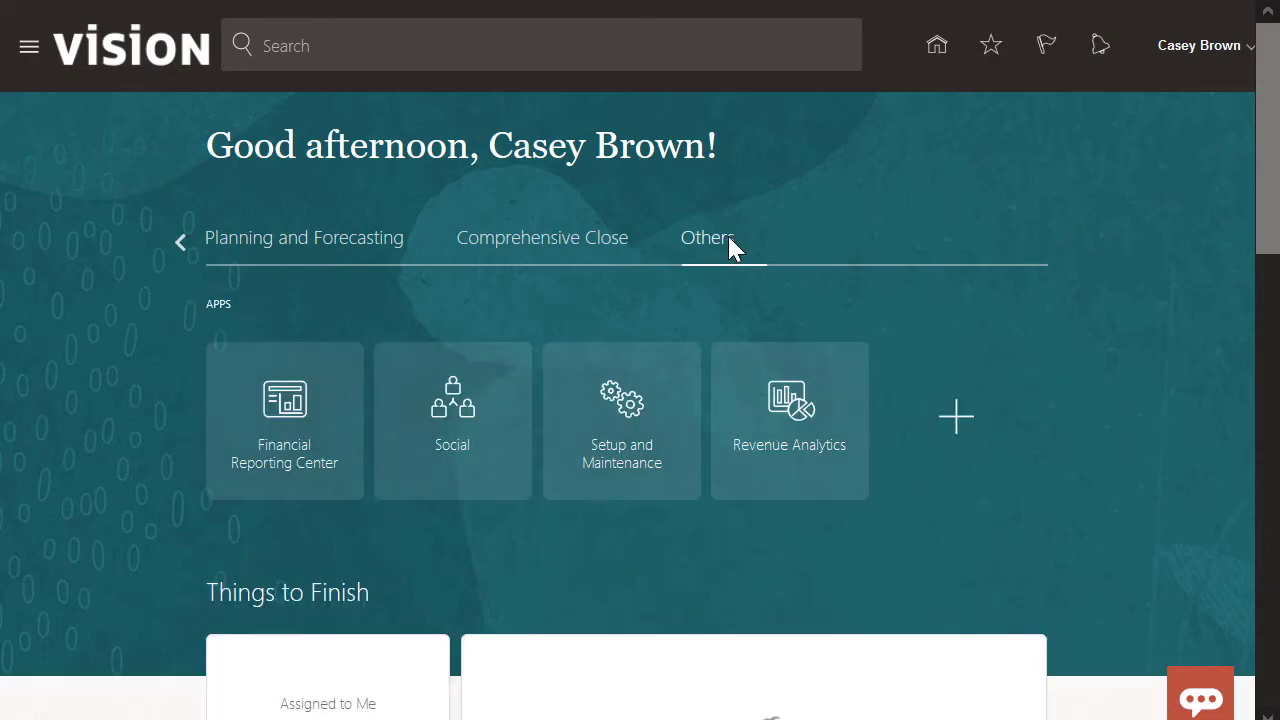
pyautogui.click(628, 458)
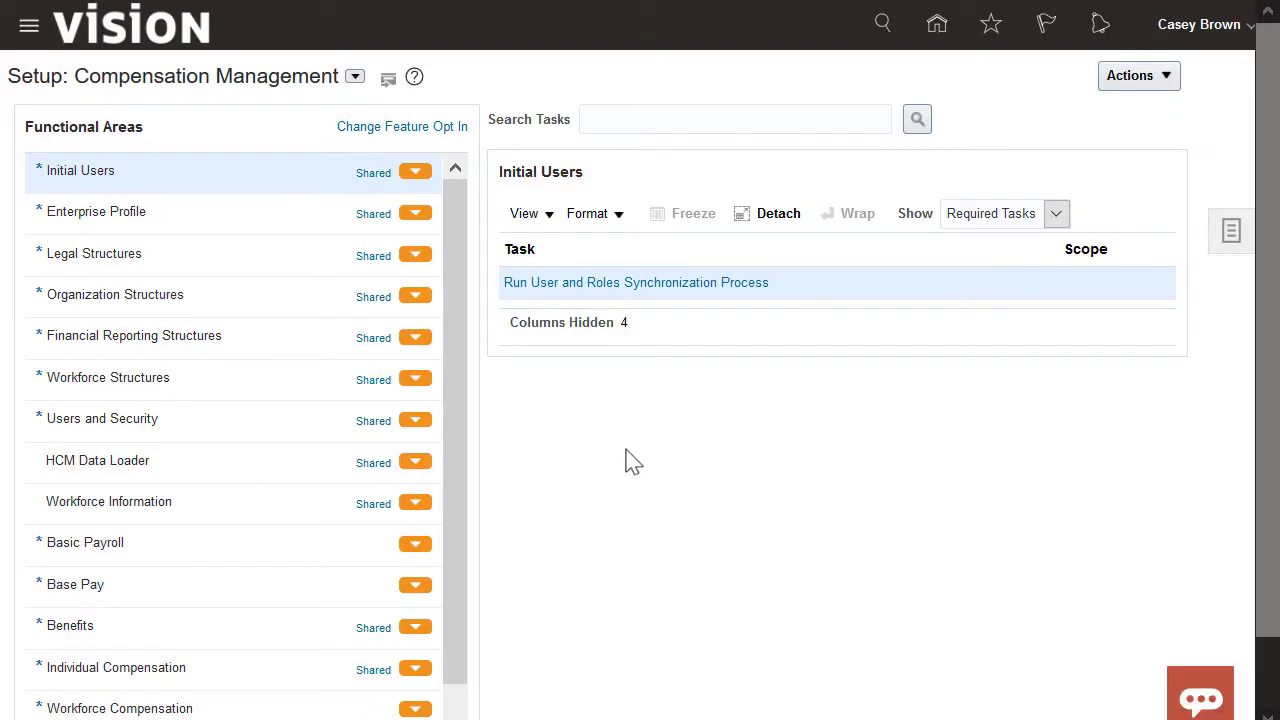
pyautogui.click(355, 77)
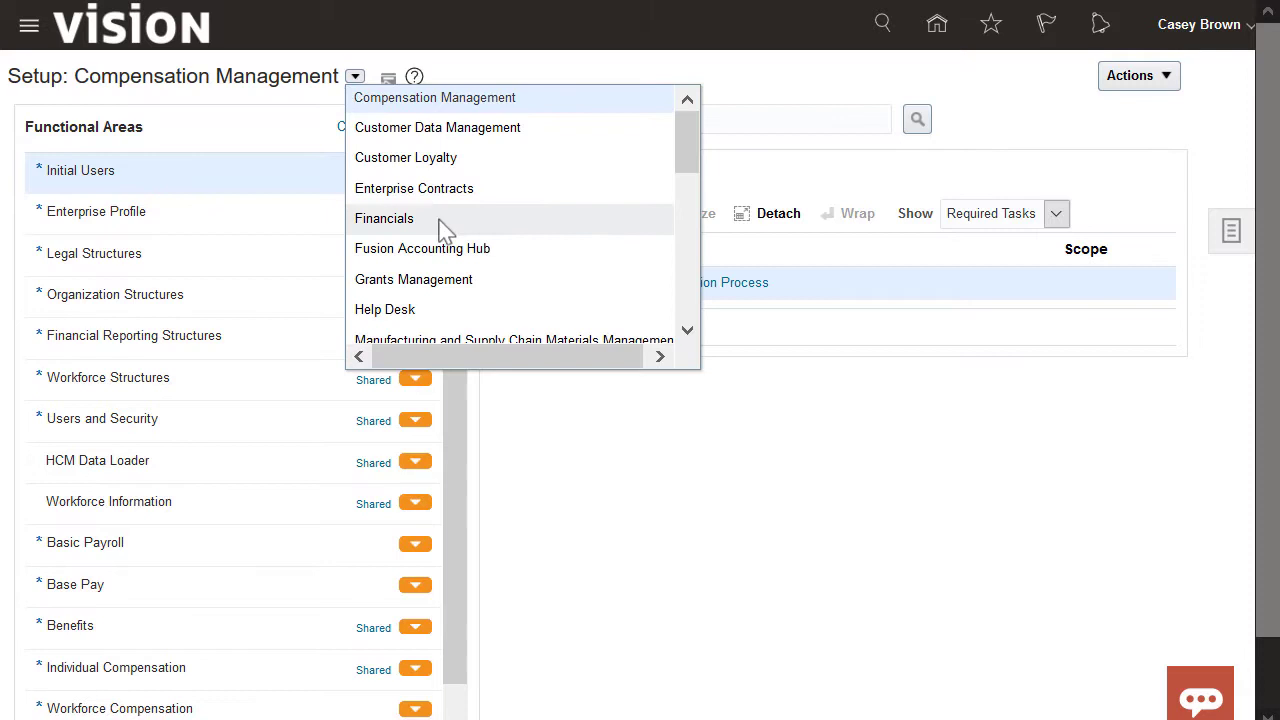
pyautogui.click(452, 250)
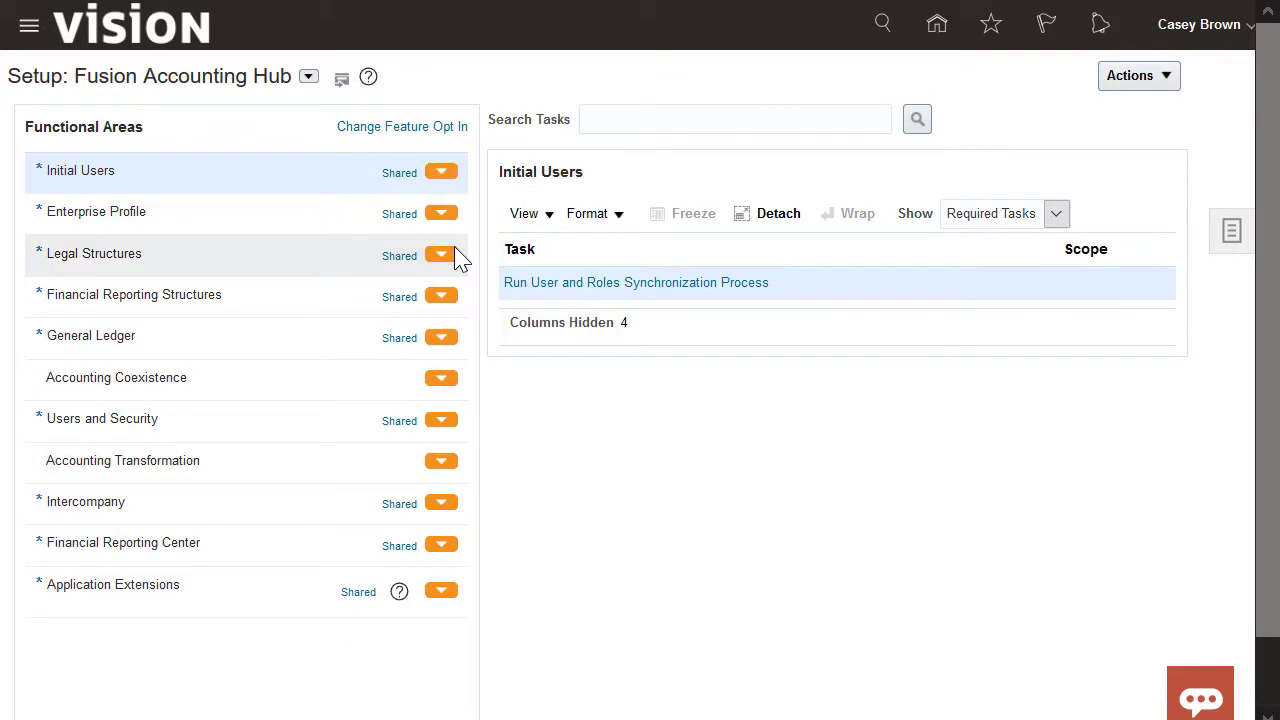
pyautogui.click(281, 465)
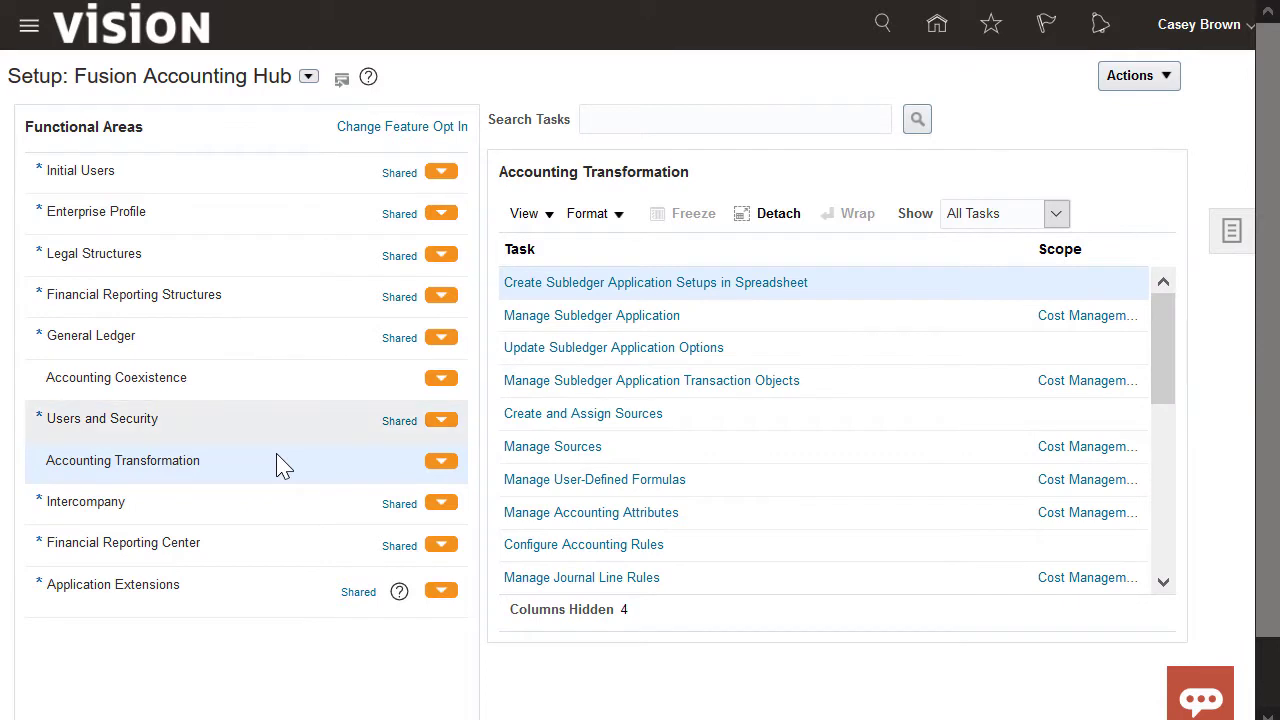
pyautogui.click(614, 284)
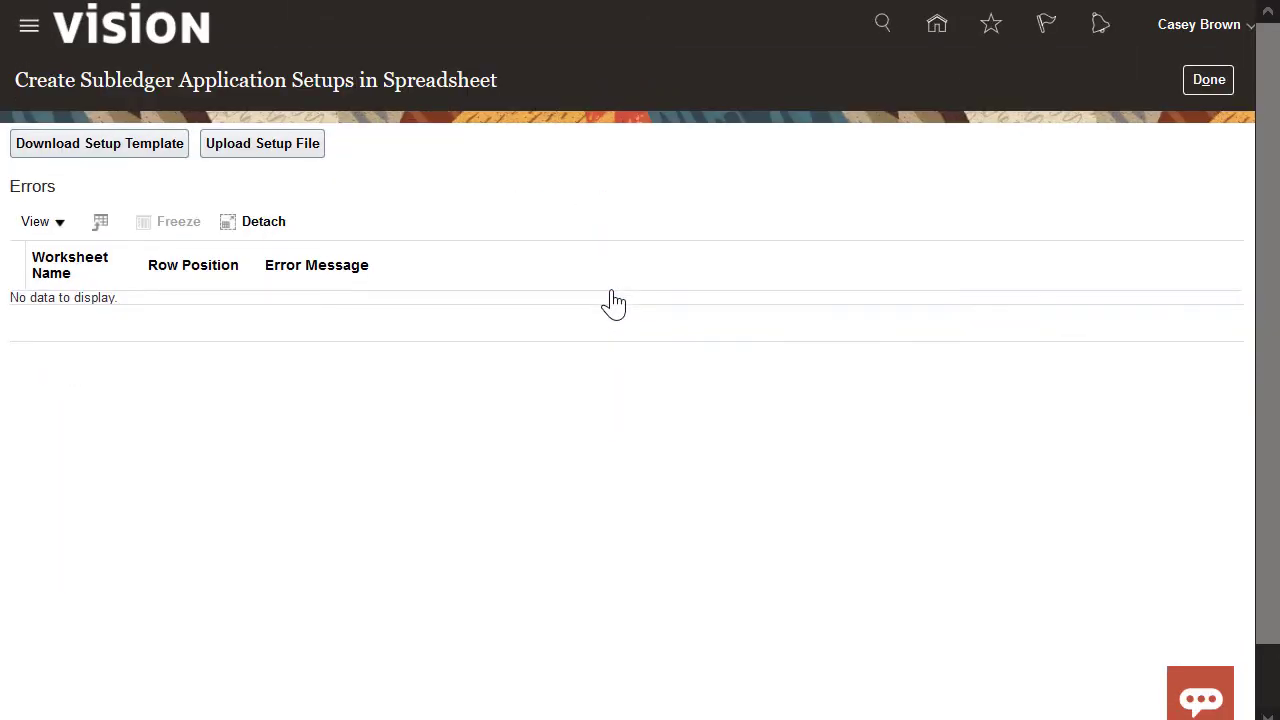
# Step: Download and save the setup template, then open XlaSourceSystemSetup.xlsm from Downloads
pyautogui.click(142, 153)
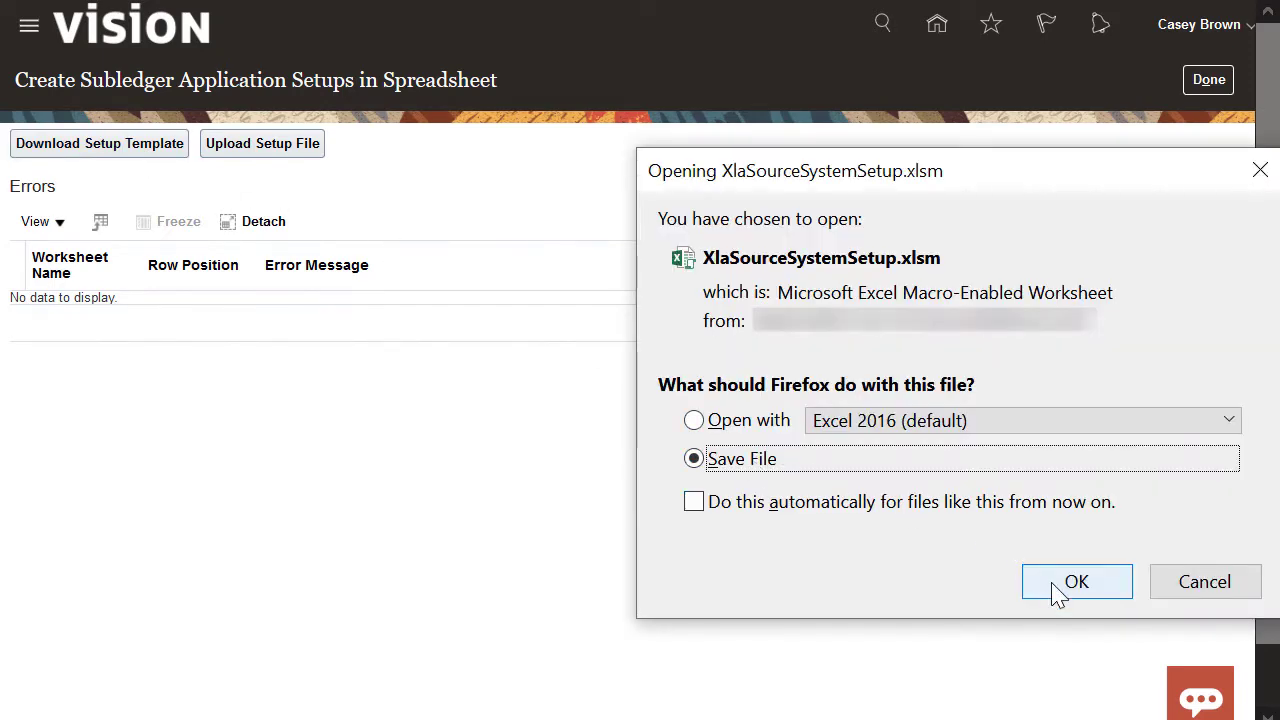
pyautogui.click(1077, 586)
pyautogui.click(760, 564)
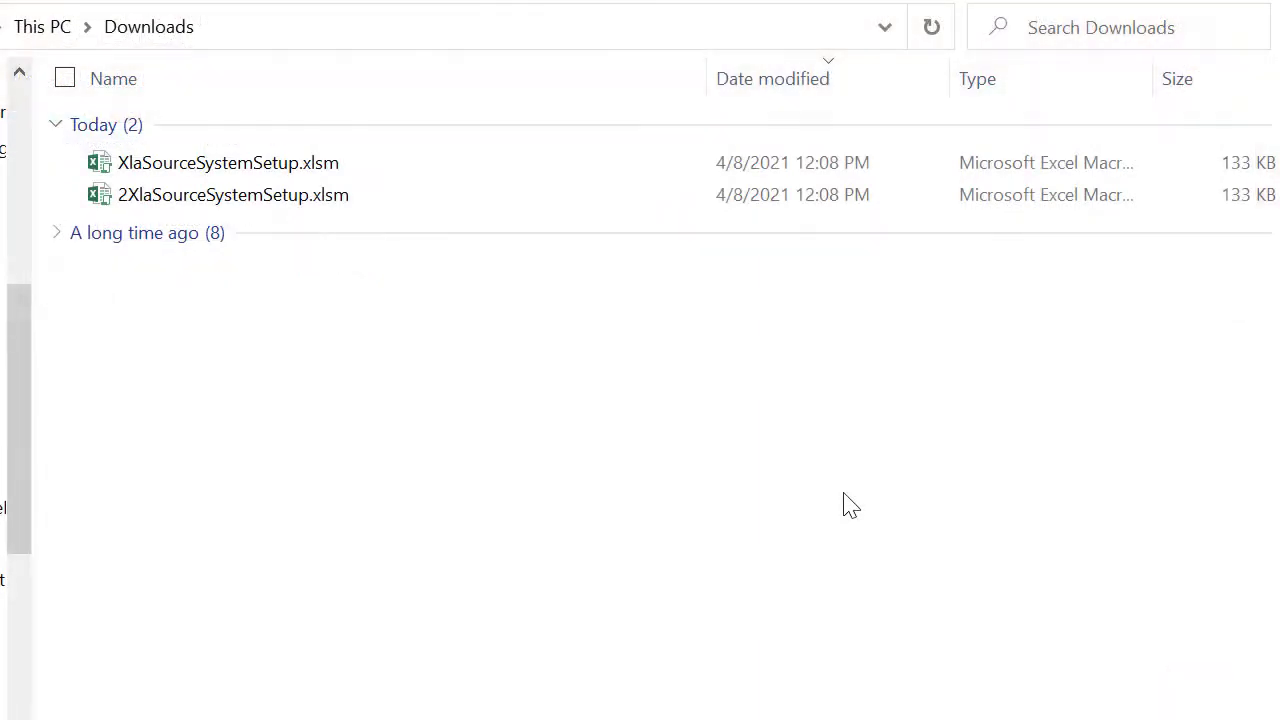
pyautogui.doubleClick(365, 165)
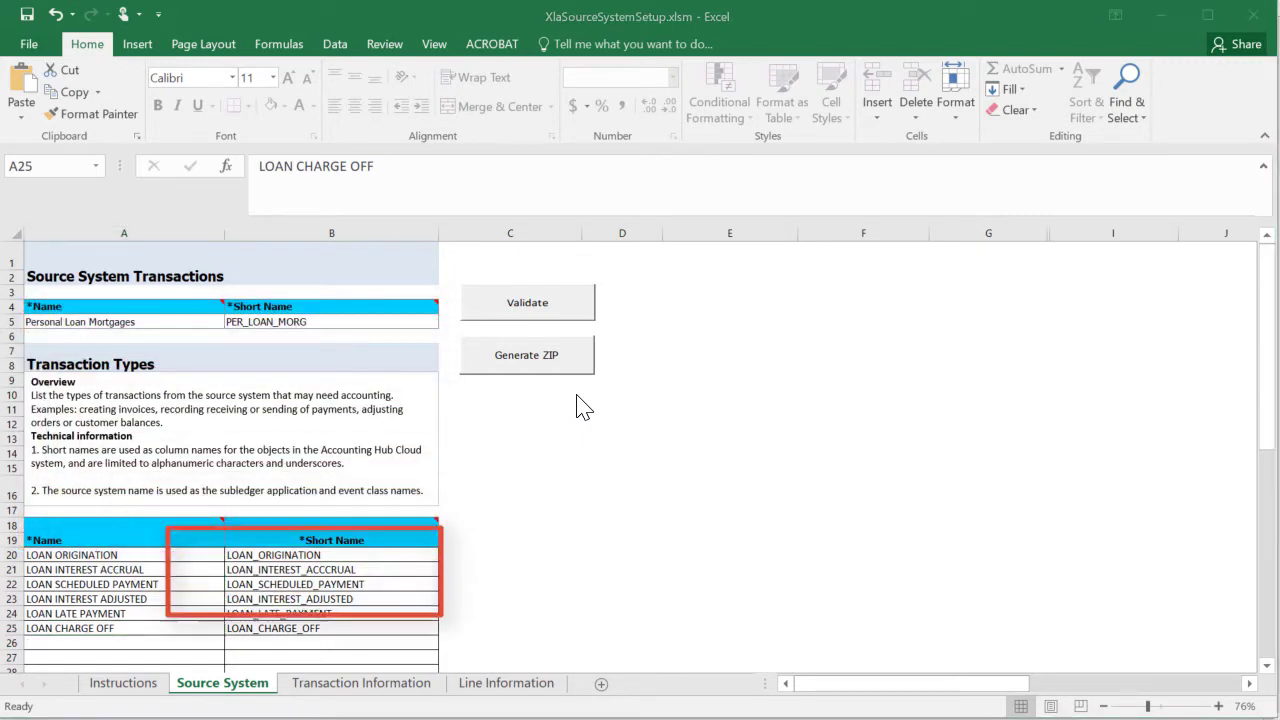
# Step: With Personal Loan Mortgages and its six loan transaction types listed, switch to the Transaction Information sheet
pyautogui.click(364, 690)
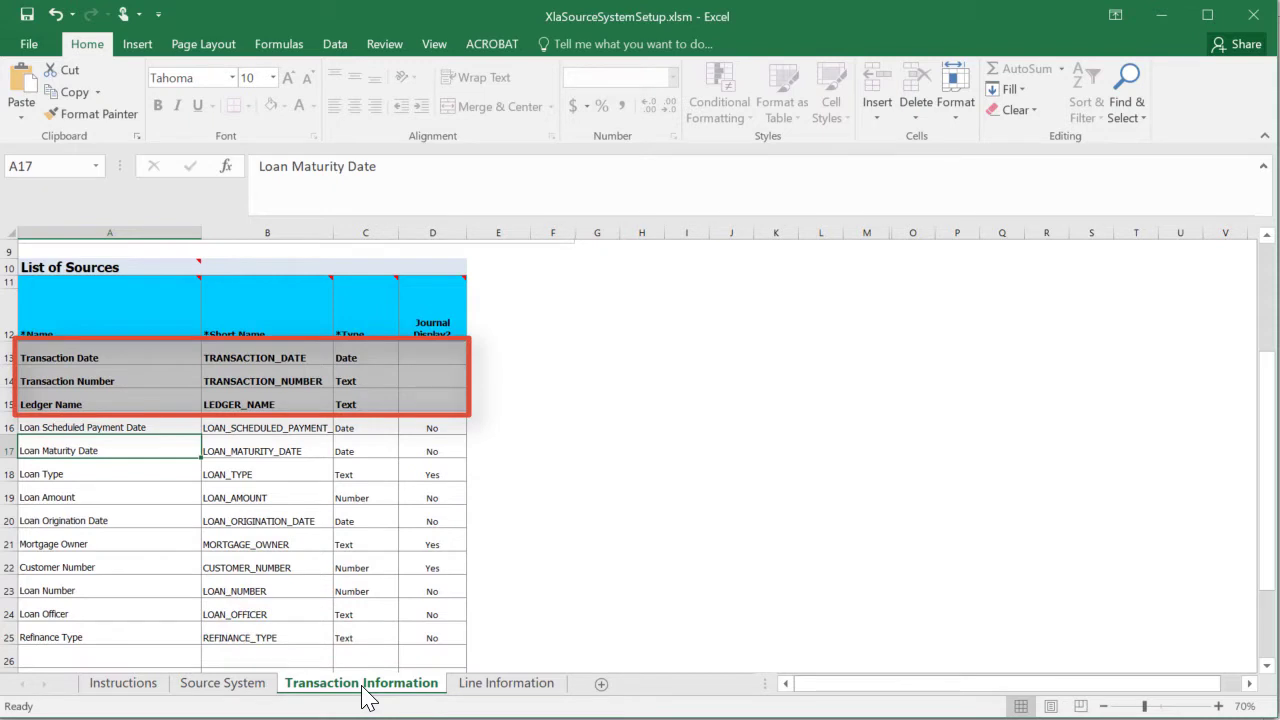
# Step: Review the Line Information sources, including Loan Rate, then return to the Source System sheet
pyautogui.click(492, 686)
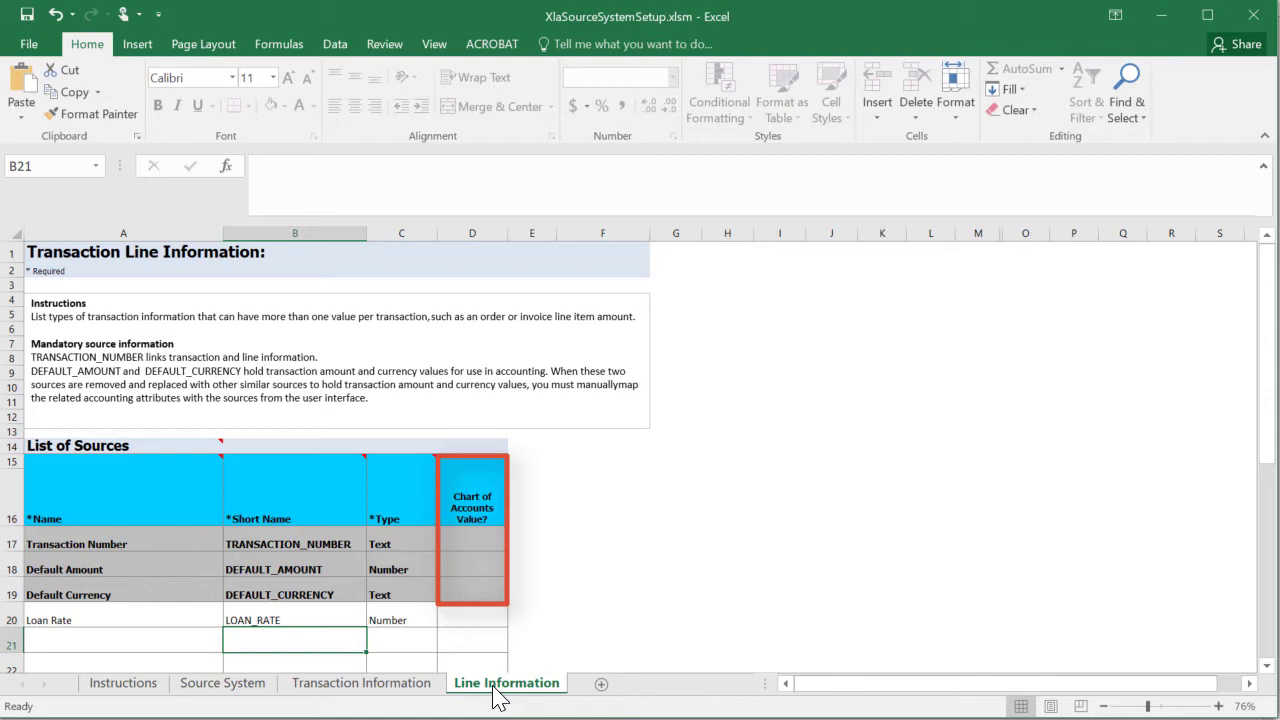
pyautogui.click(228, 690)
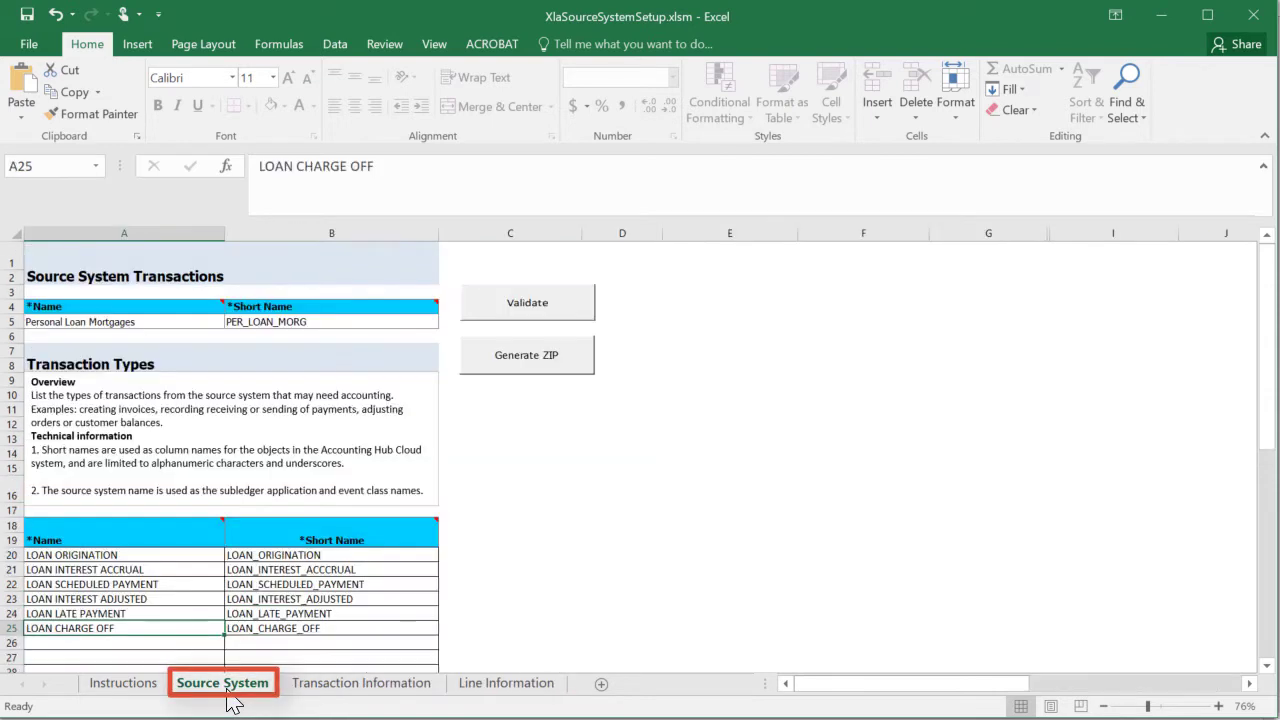
# Step: Validate the XlaSourceSystemSetup workbook and generate its ZIP file, acknowledging both messages
pyautogui.click(505, 318)
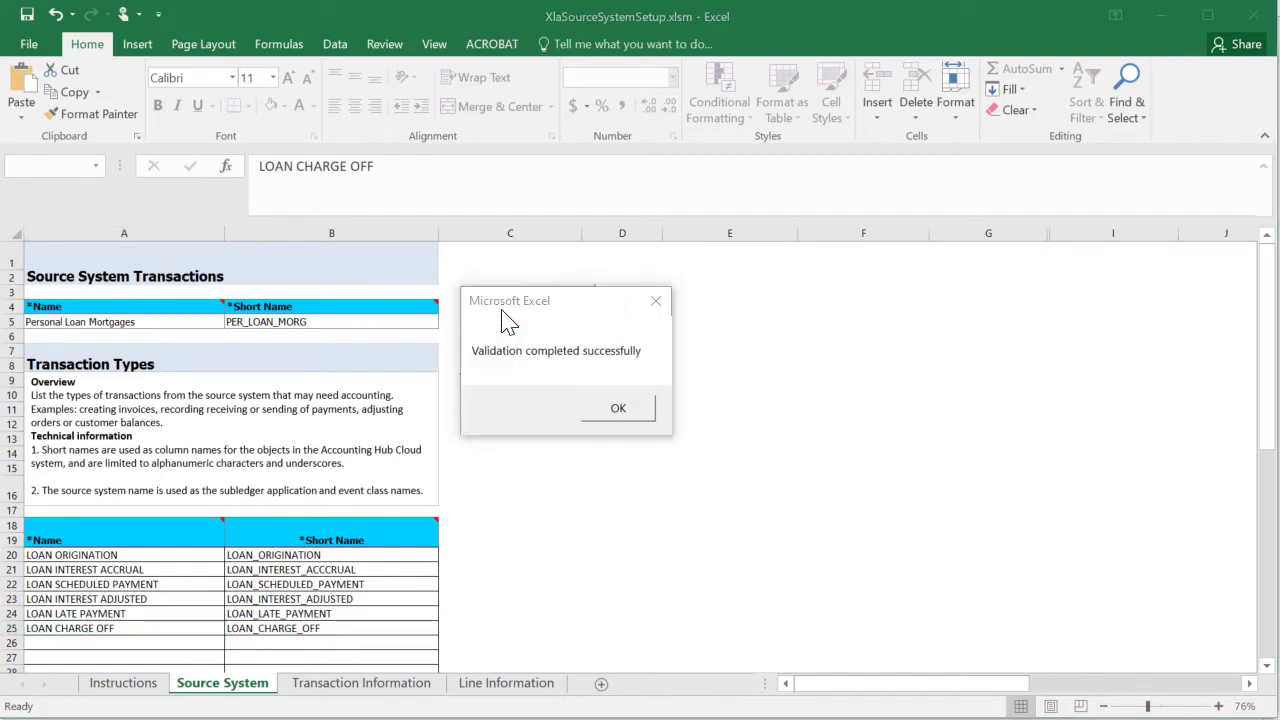
pyautogui.click(618, 410)
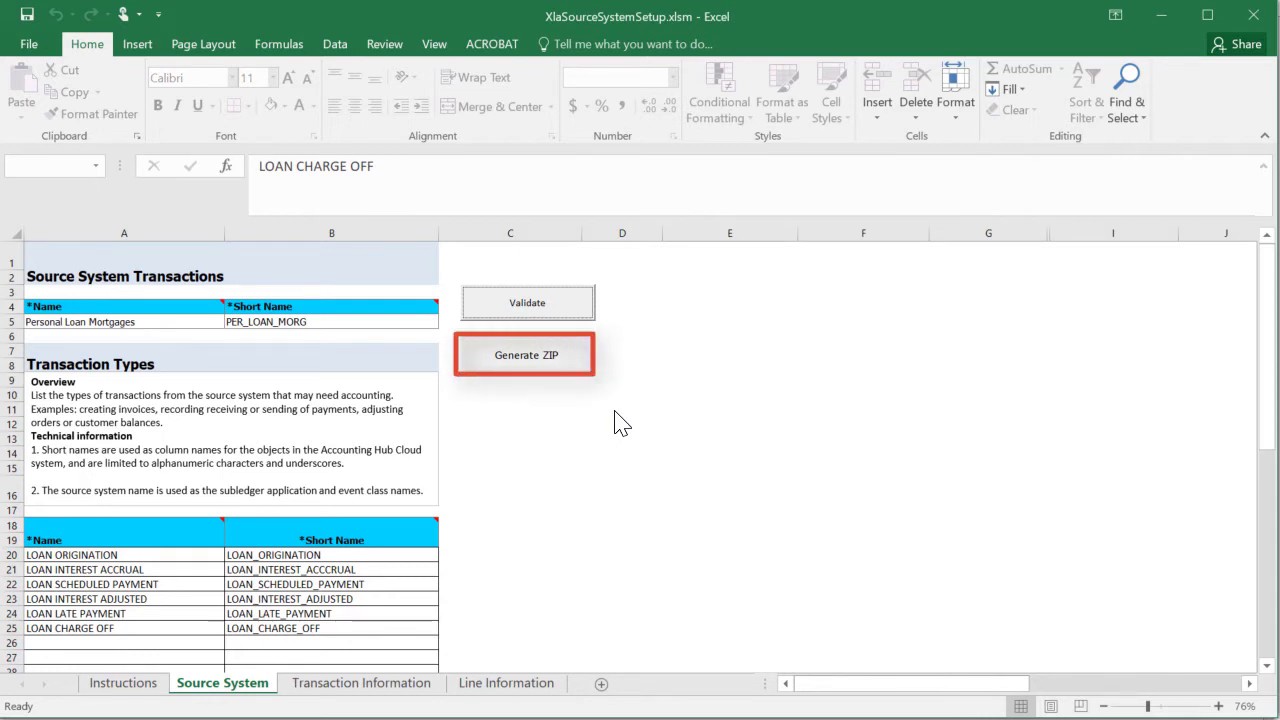
pyautogui.click(543, 363)
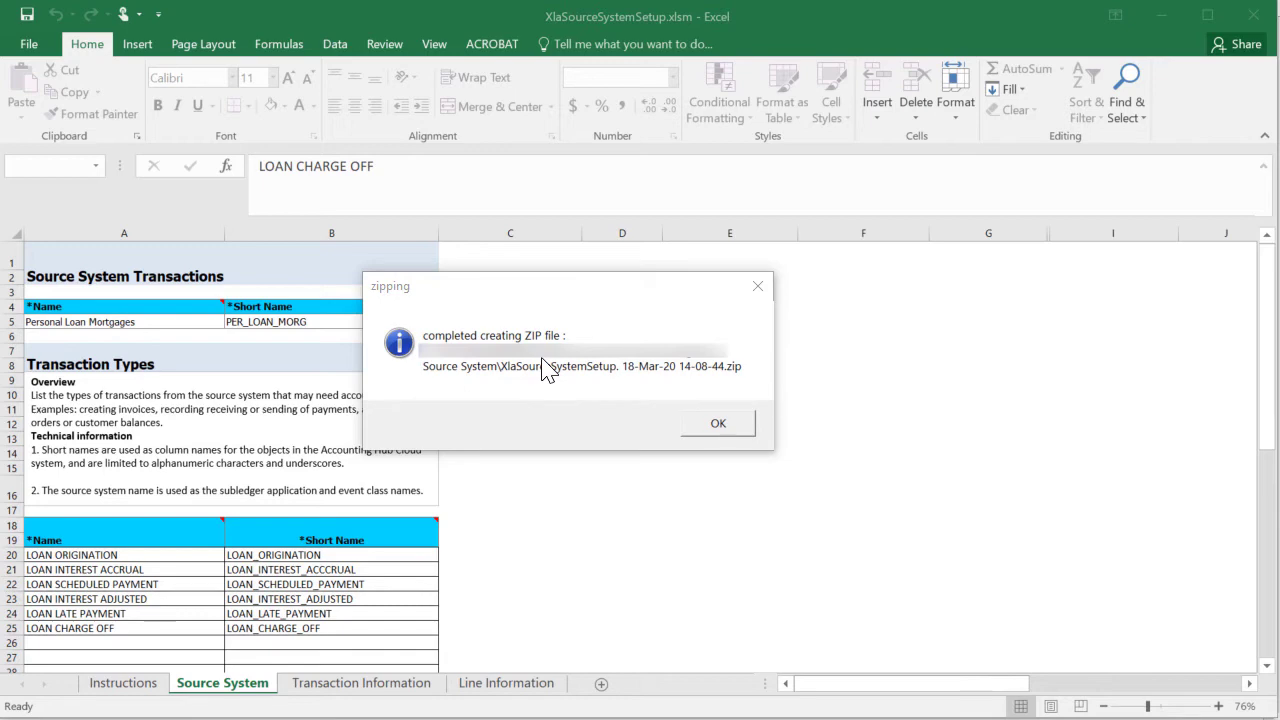
pyautogui.click(710, 426)
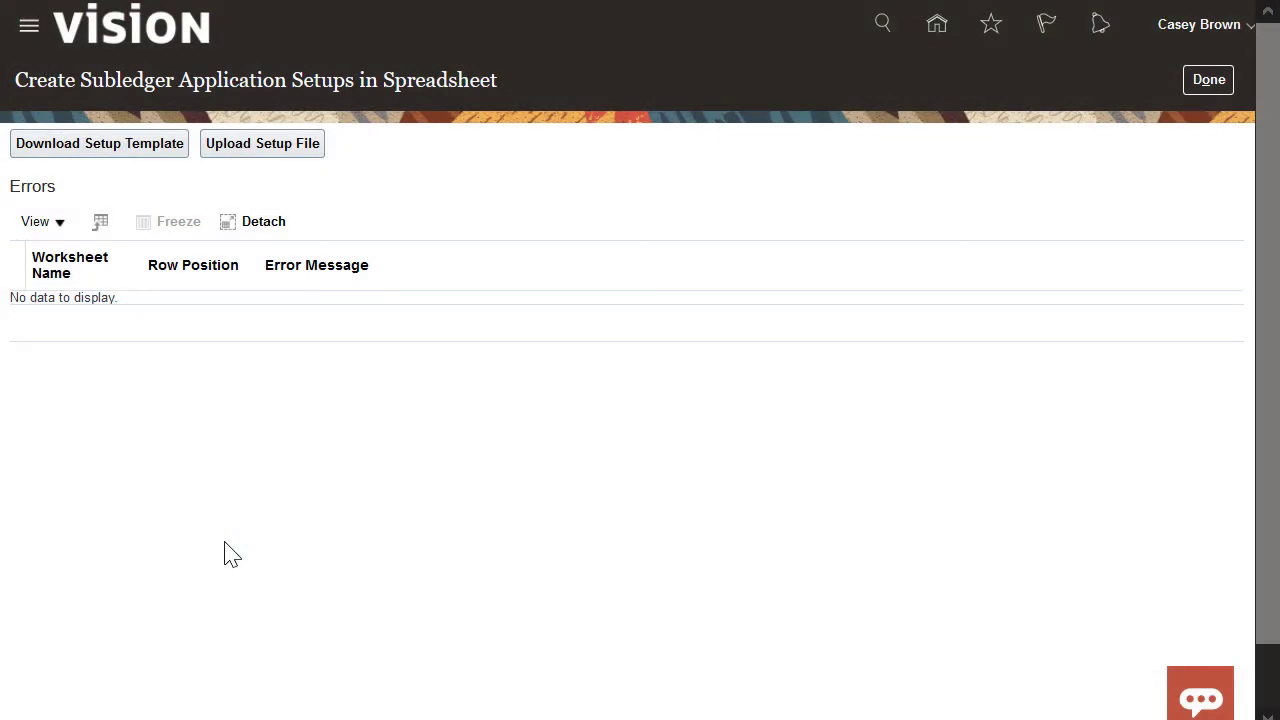
# Step: Upload and import the XlaSourceSystemSetup ZIP file, then return to the task list
pyautogui.click(255, 150)
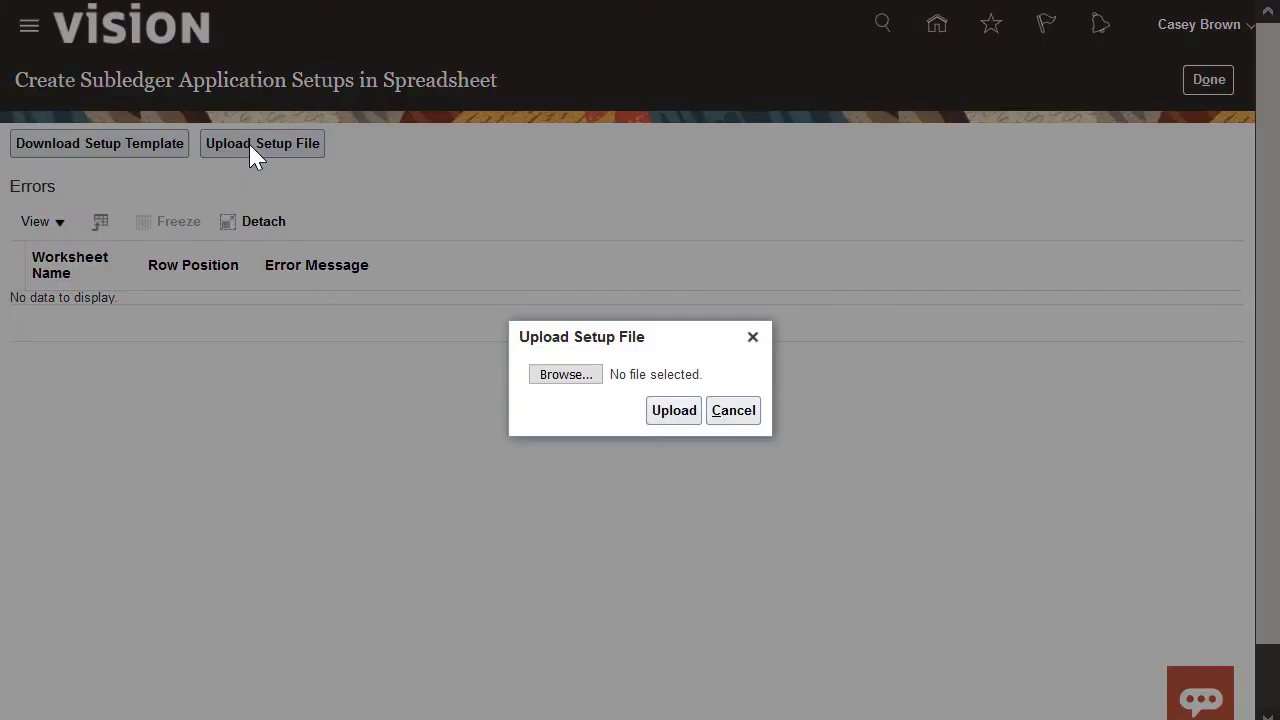
pyautogui.click(554, 374)
pyautogui.click(391, 149)
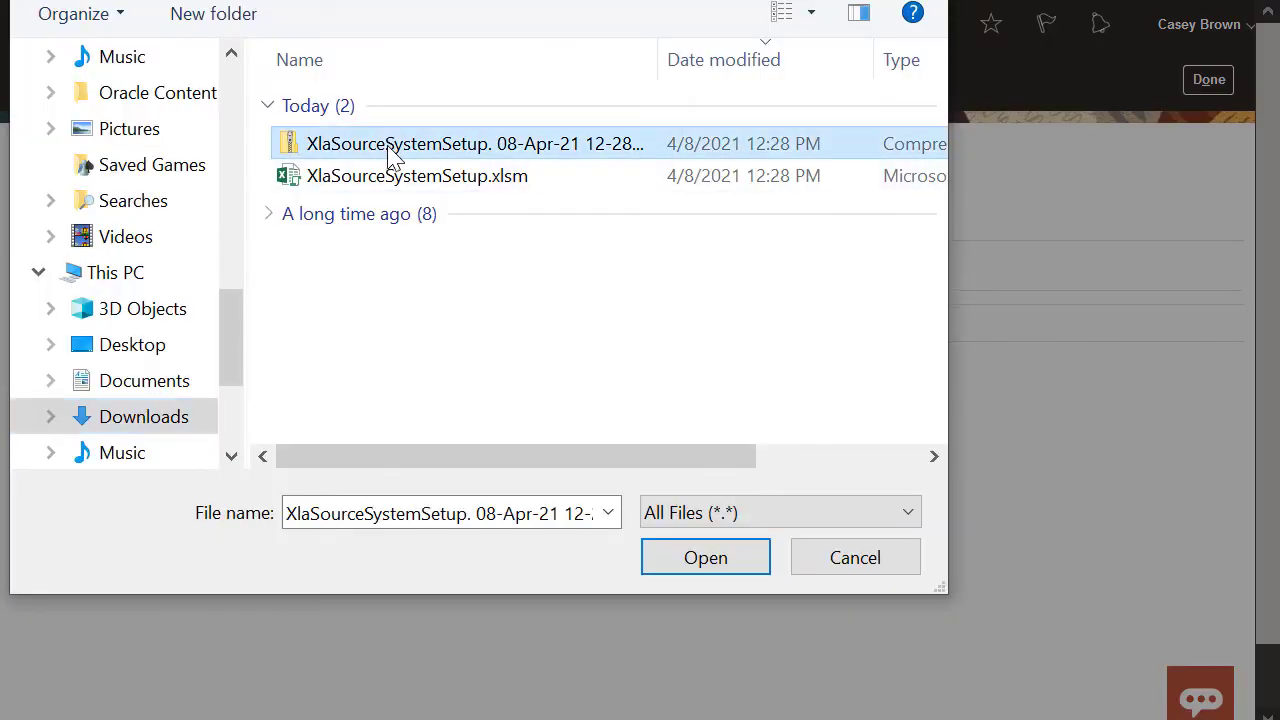
pyautogui.click(681, 548)
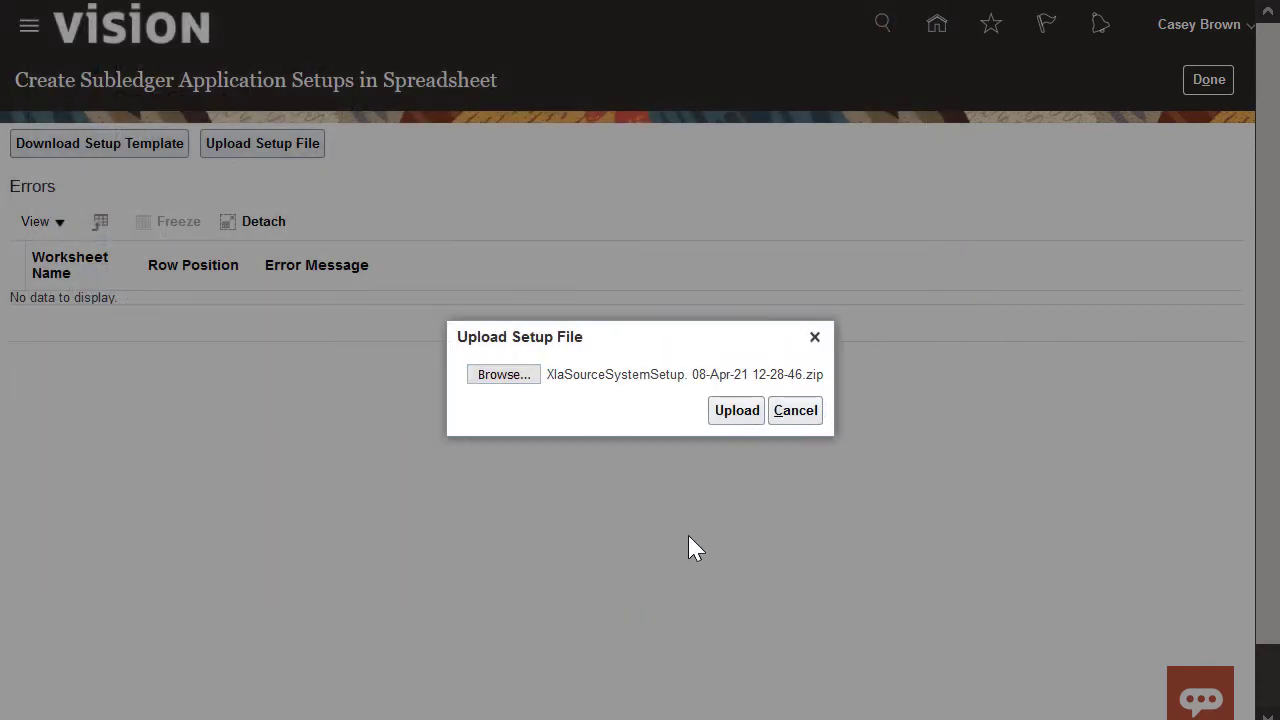
pyautogui.click(737, 410)
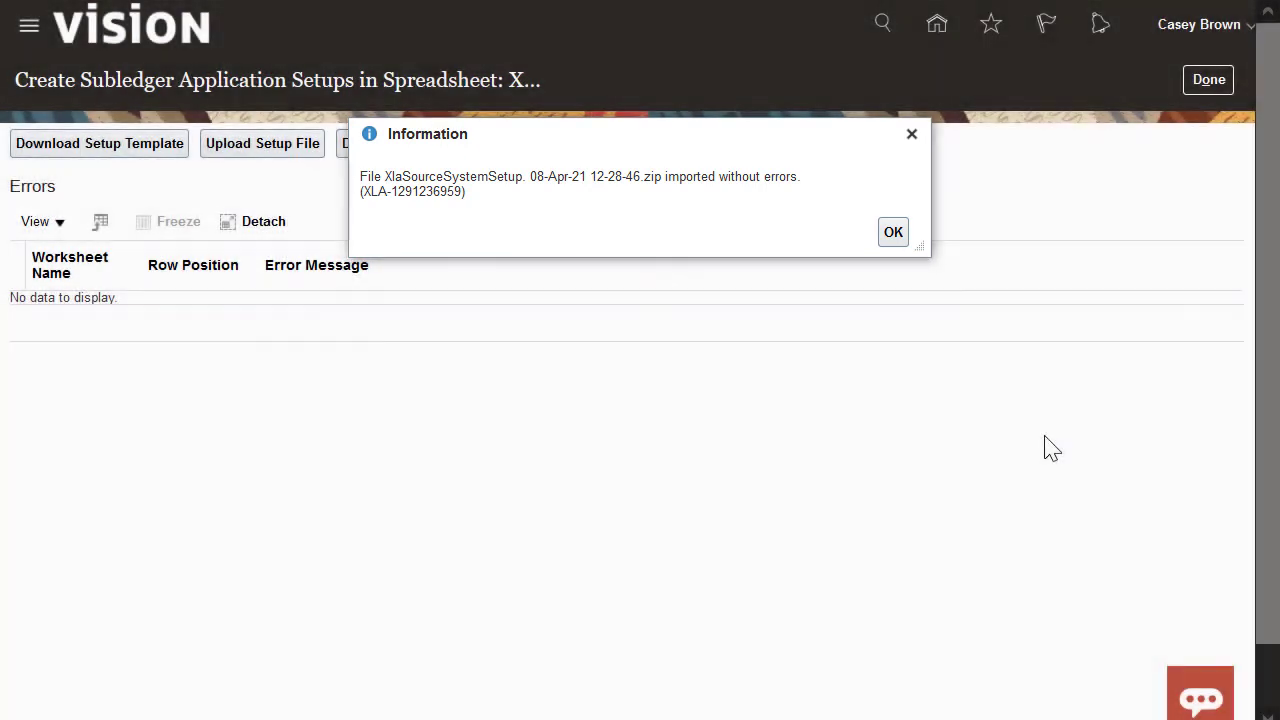
pyautogui.click(893, 233)
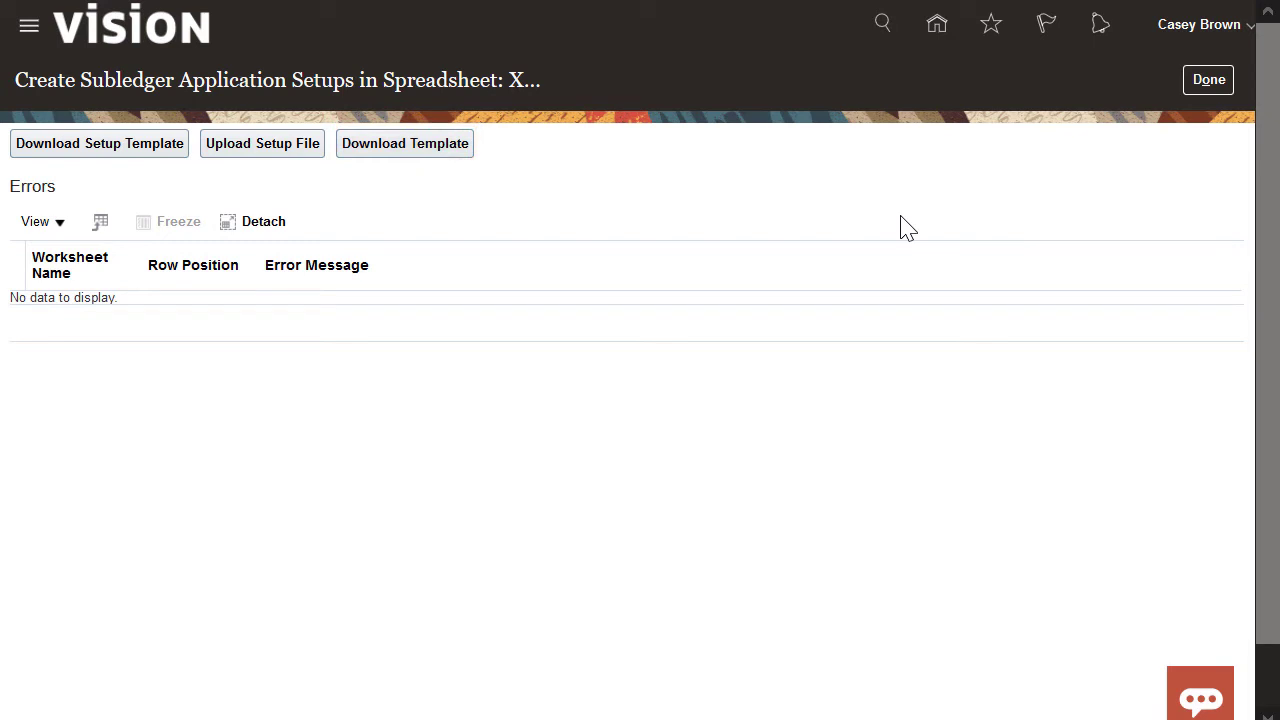
pyautogui.click(1203, 82)
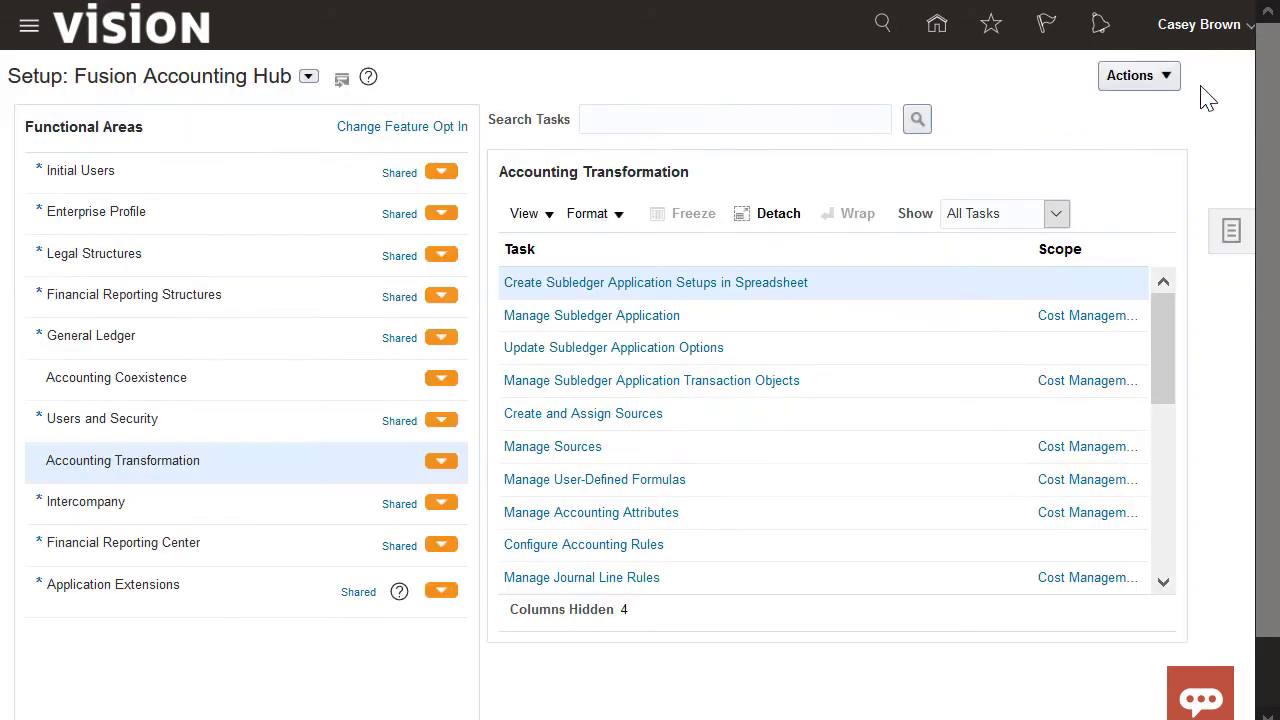
# Step: Scope Manage Subledger Application to Personal Loan Mortgages and save the selection
pyautogui.click(1083, 315)
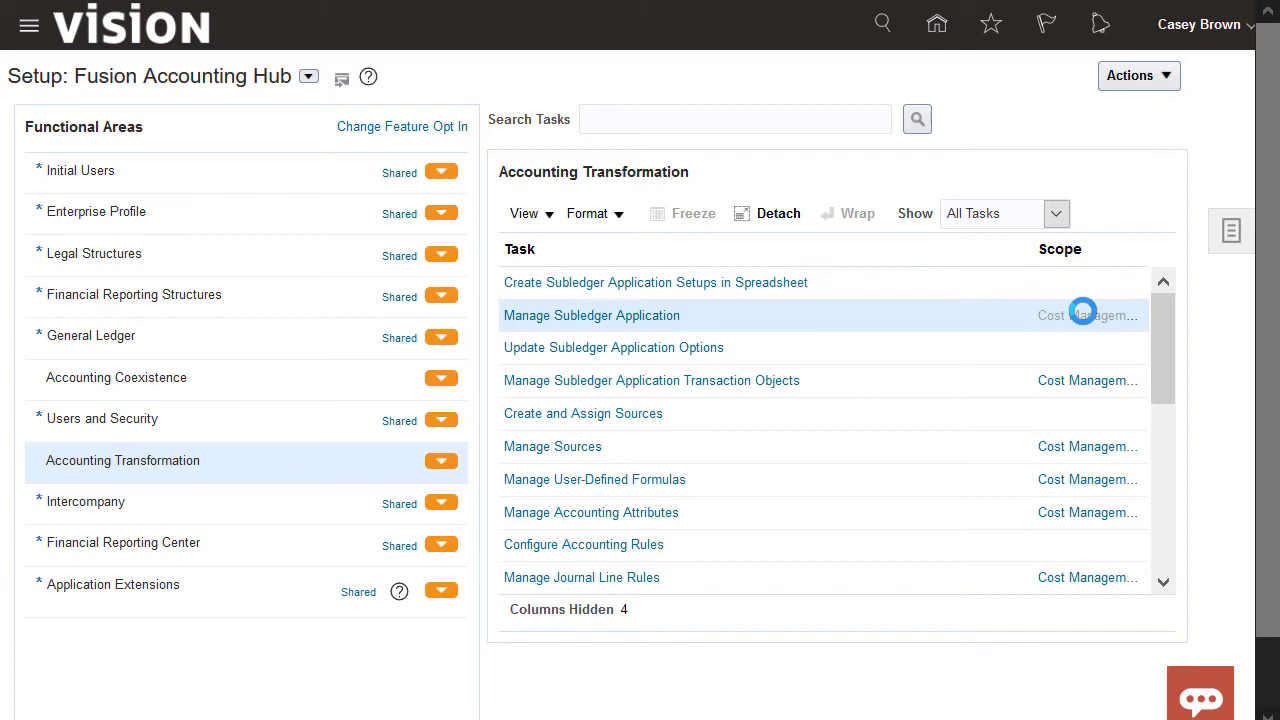
pyautogui.click(1082, 313)
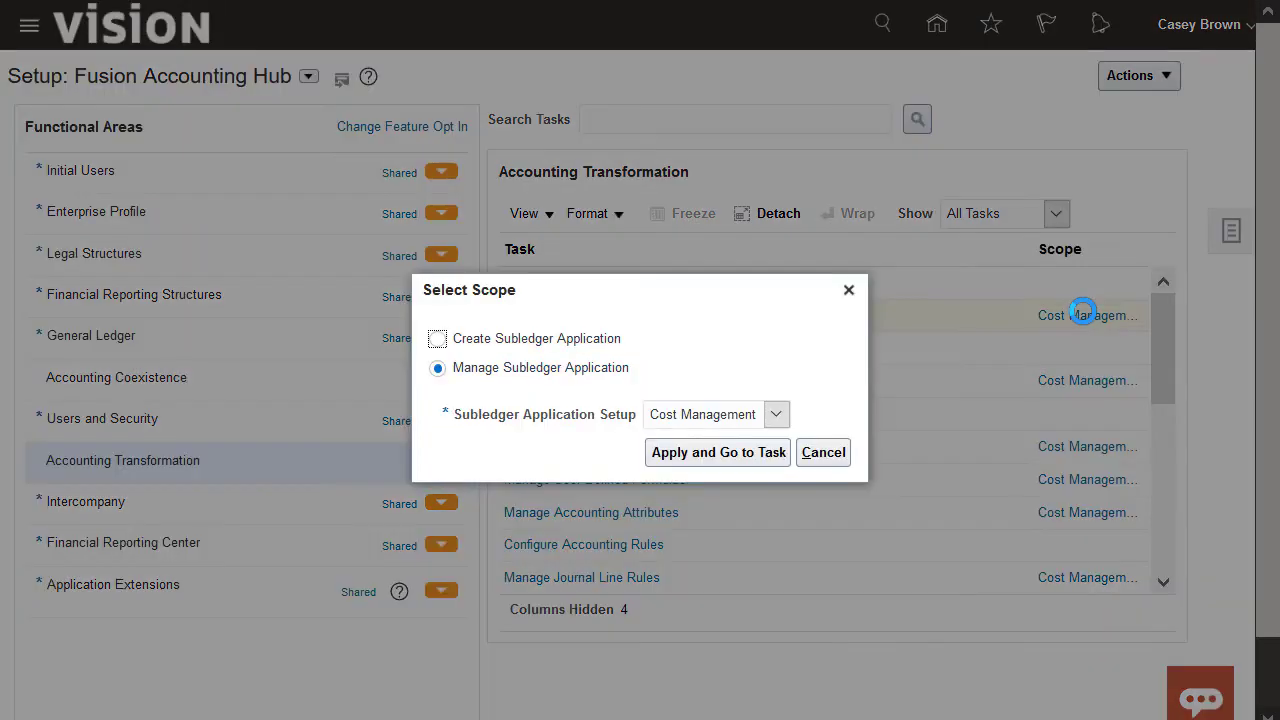
pyautogui.click(750, 418)
pyautogui.click(727, 532)
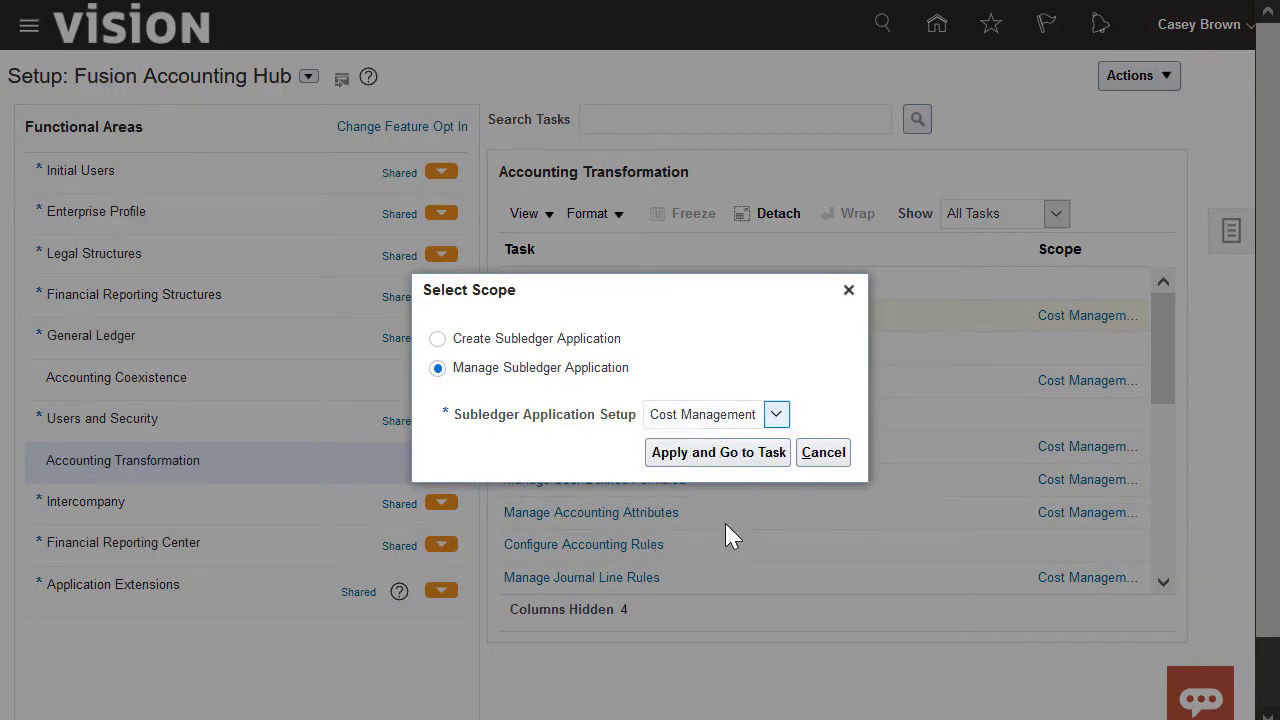
pyautogui.click(717, 454)
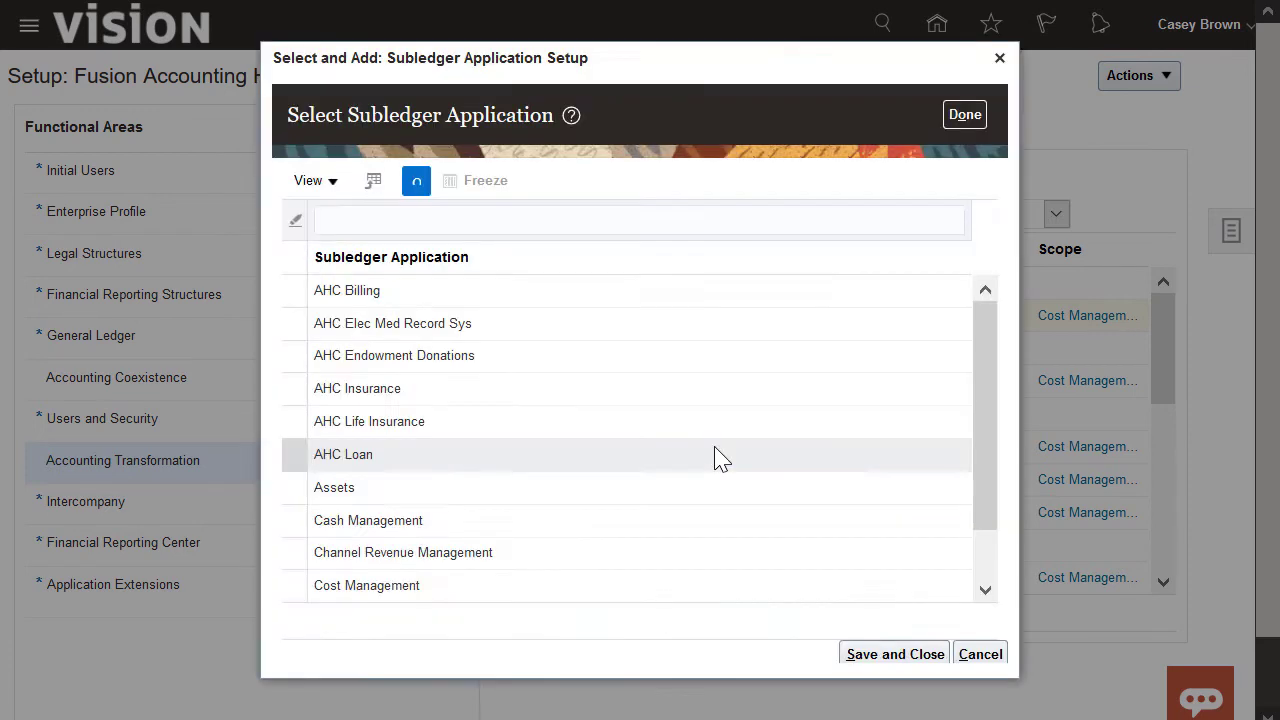
pyautogui.moveTo(985, 352); pyautogui.dragTo(966, 517)
pyautogui.click(504, 485)
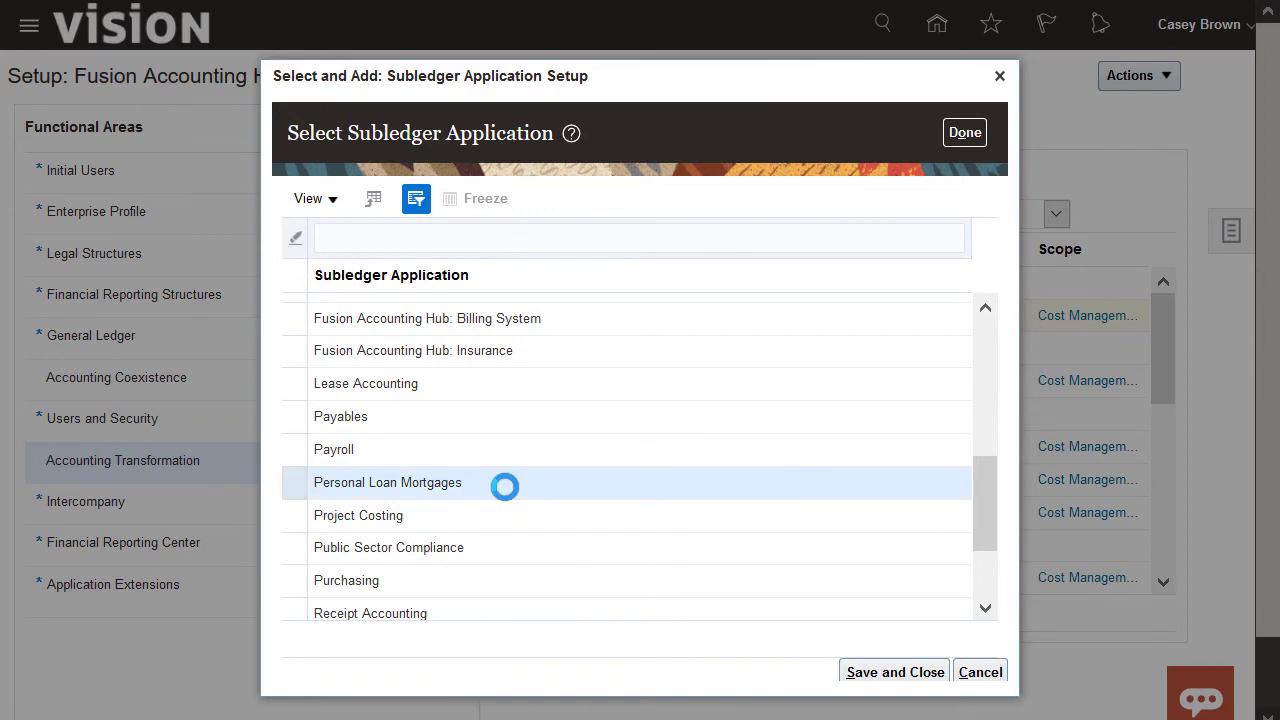
pyautogui.click(882, 674)
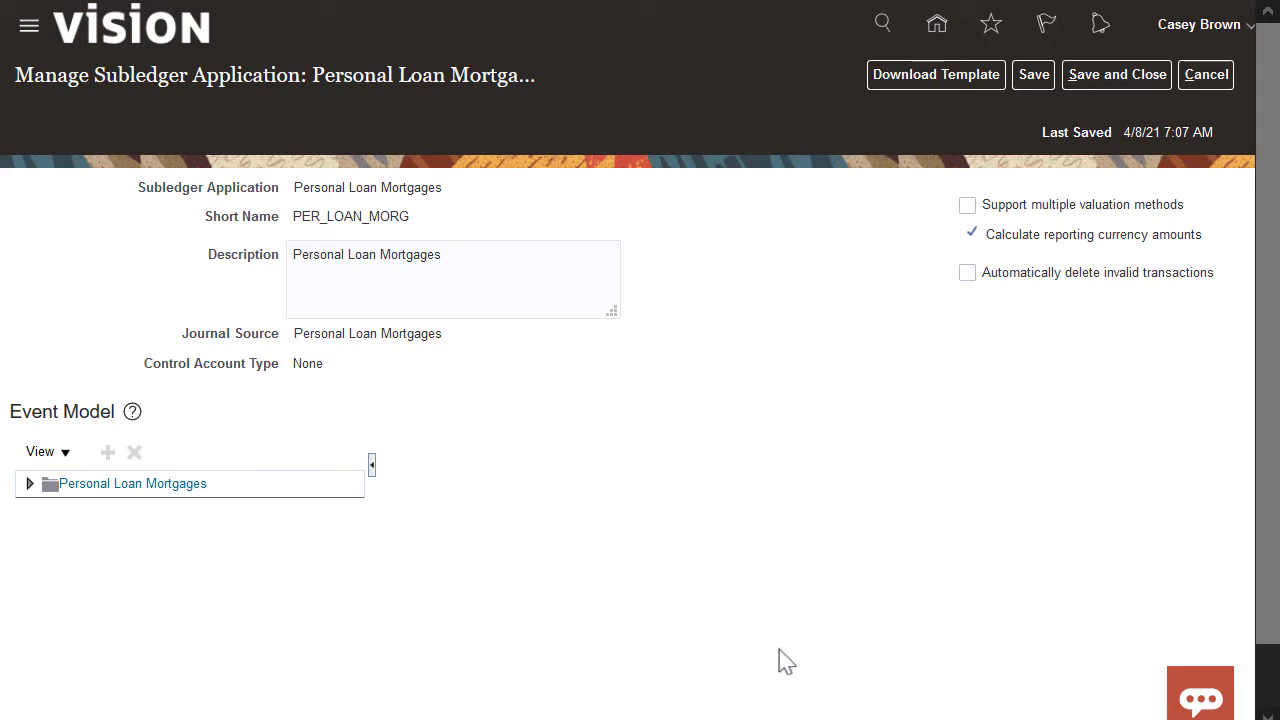
# Step: Expand the Personal Loan Mortgages event model to show its six loan events, then leave unchanged
pyautogui.click(30, 484)
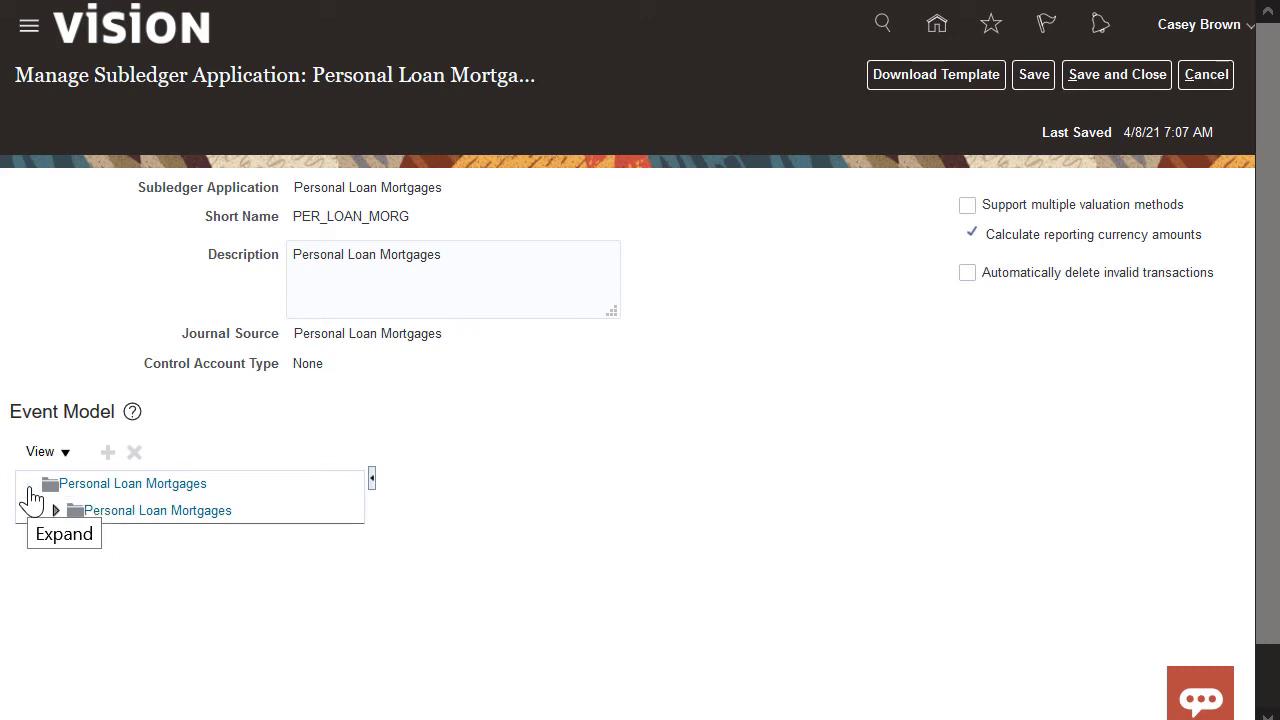
pyautogui.click(55, 510)
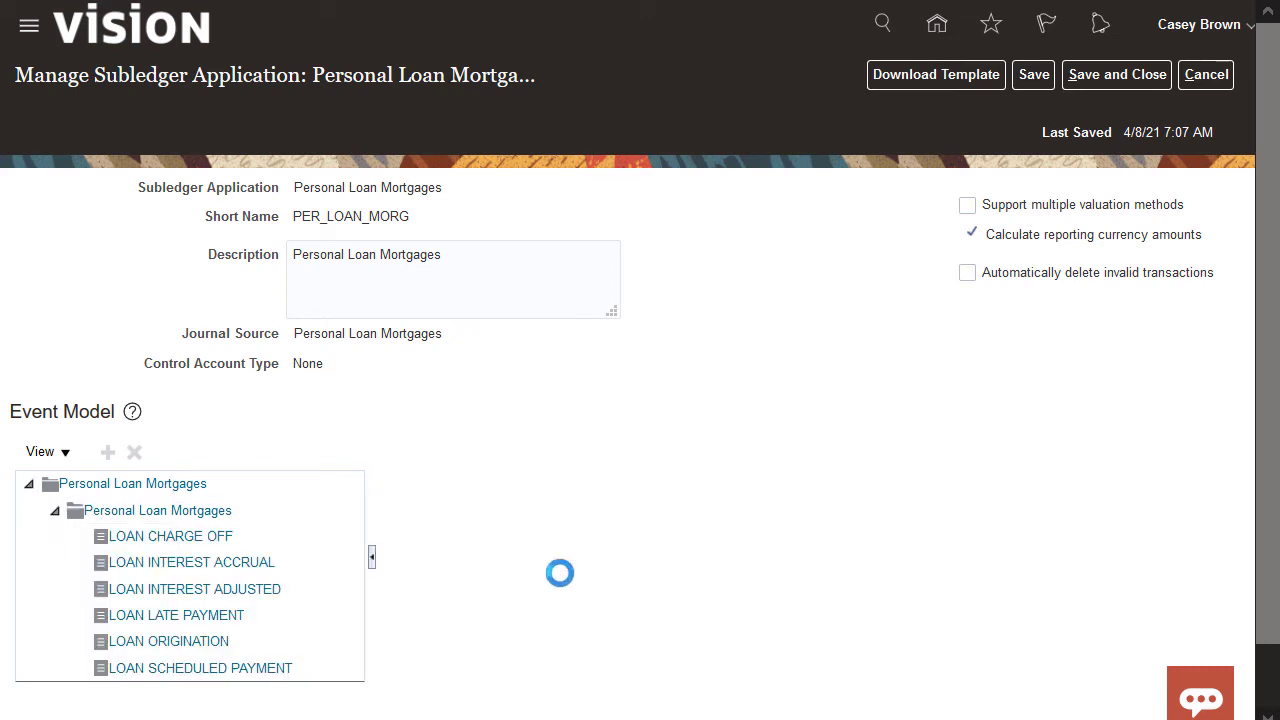
pyautogui.click(1207, 80)
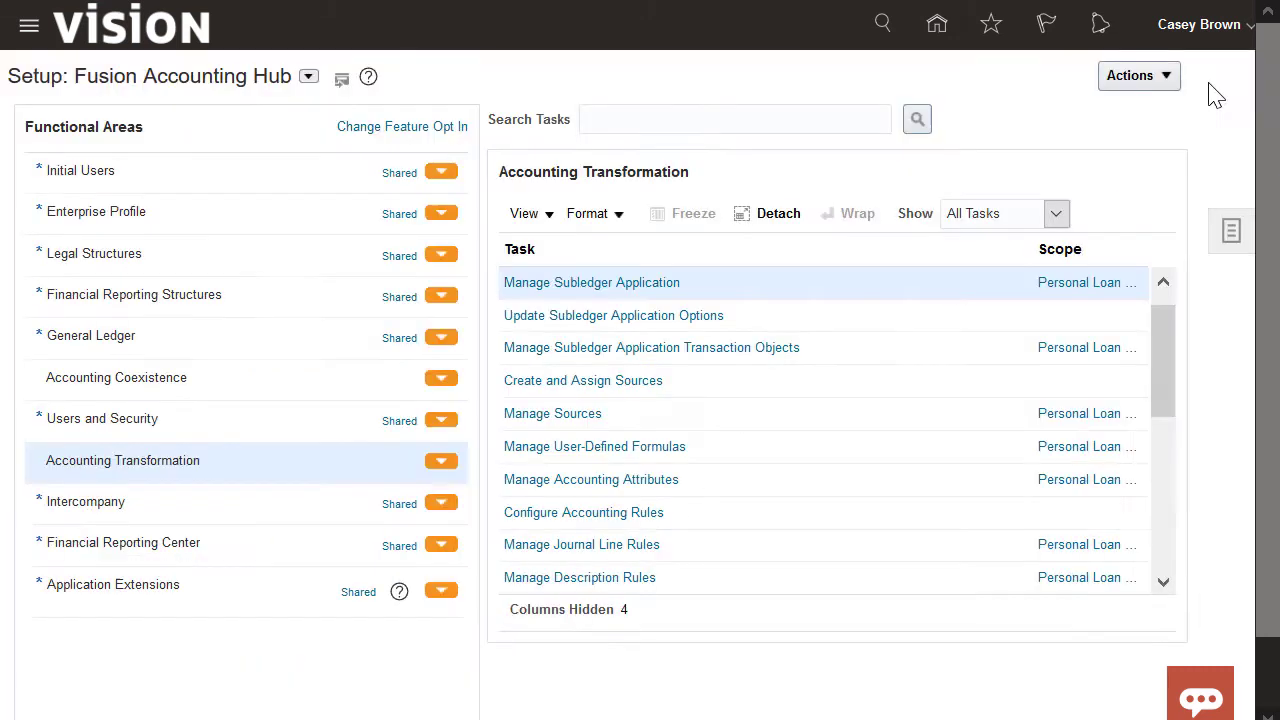
# Step: Review the Personal Loan Mortgages source list, then open Manage Accounting Attributes
pyautogui.click(590, 422)
pyautogui.moveTo(1266, 331); pyautogui.dragTo(1234, 243)
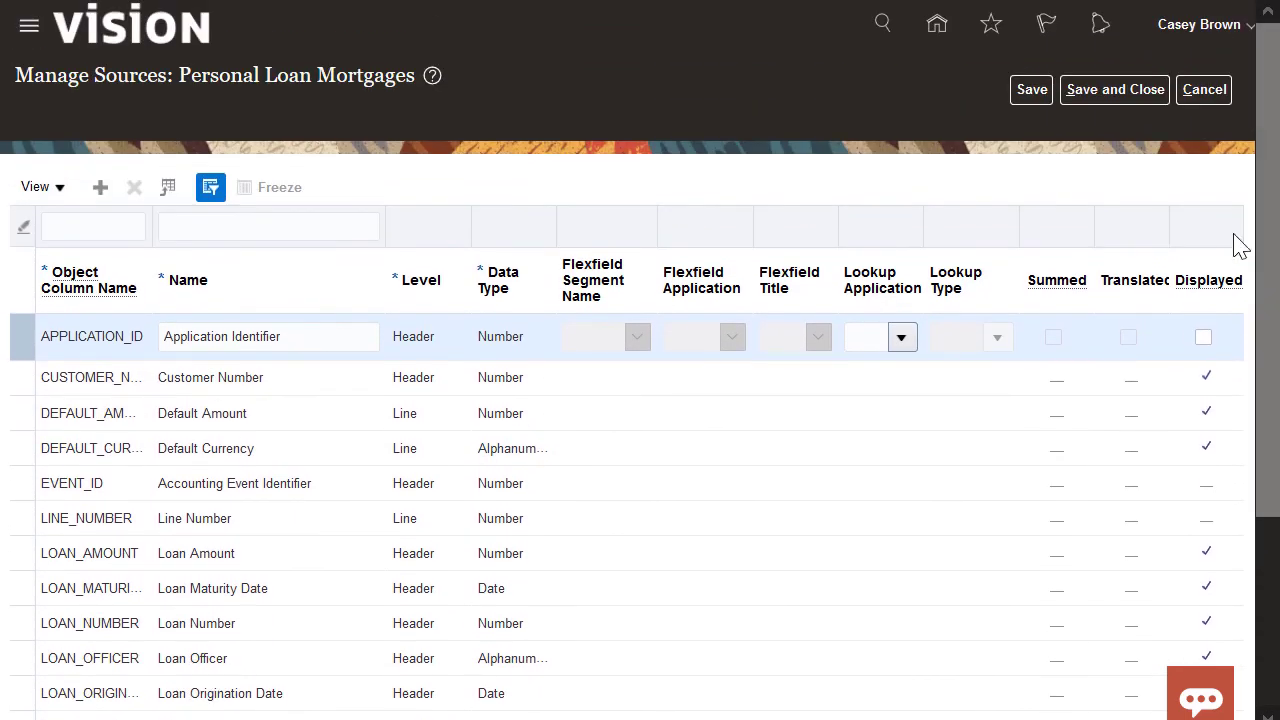
pyautogui.click(1205, 95)
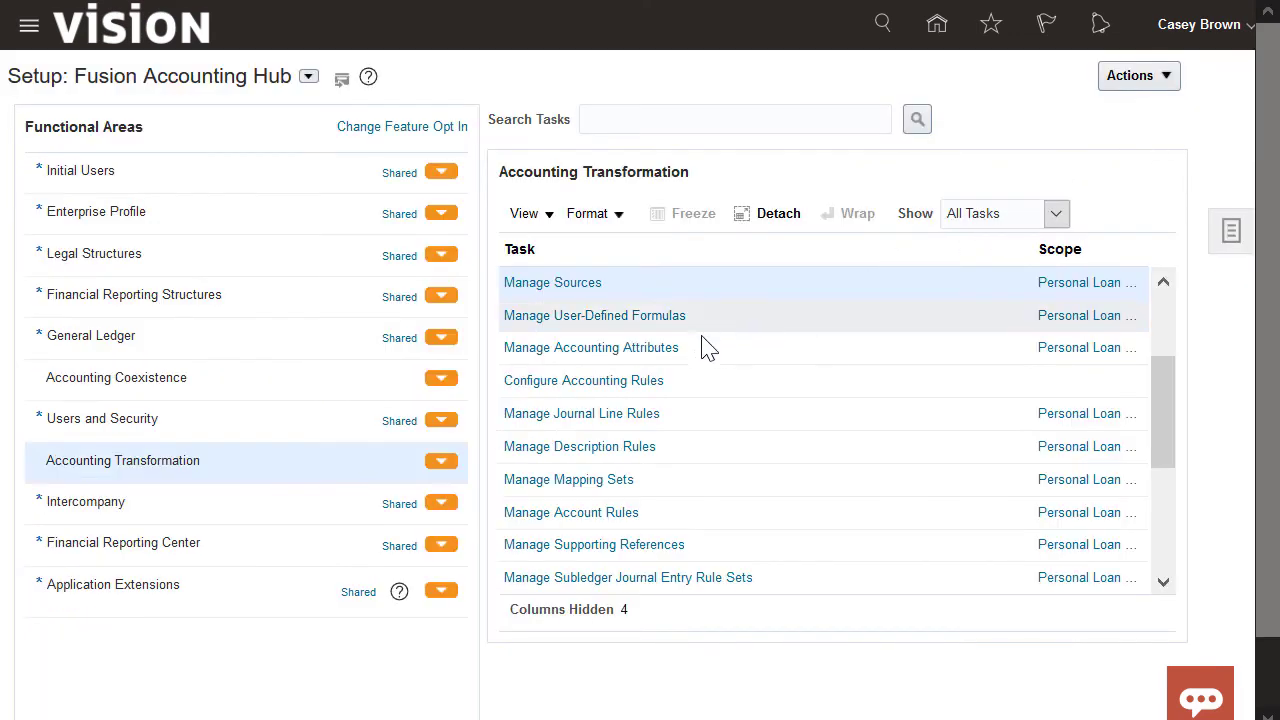
pyautogui.click(650, 355)
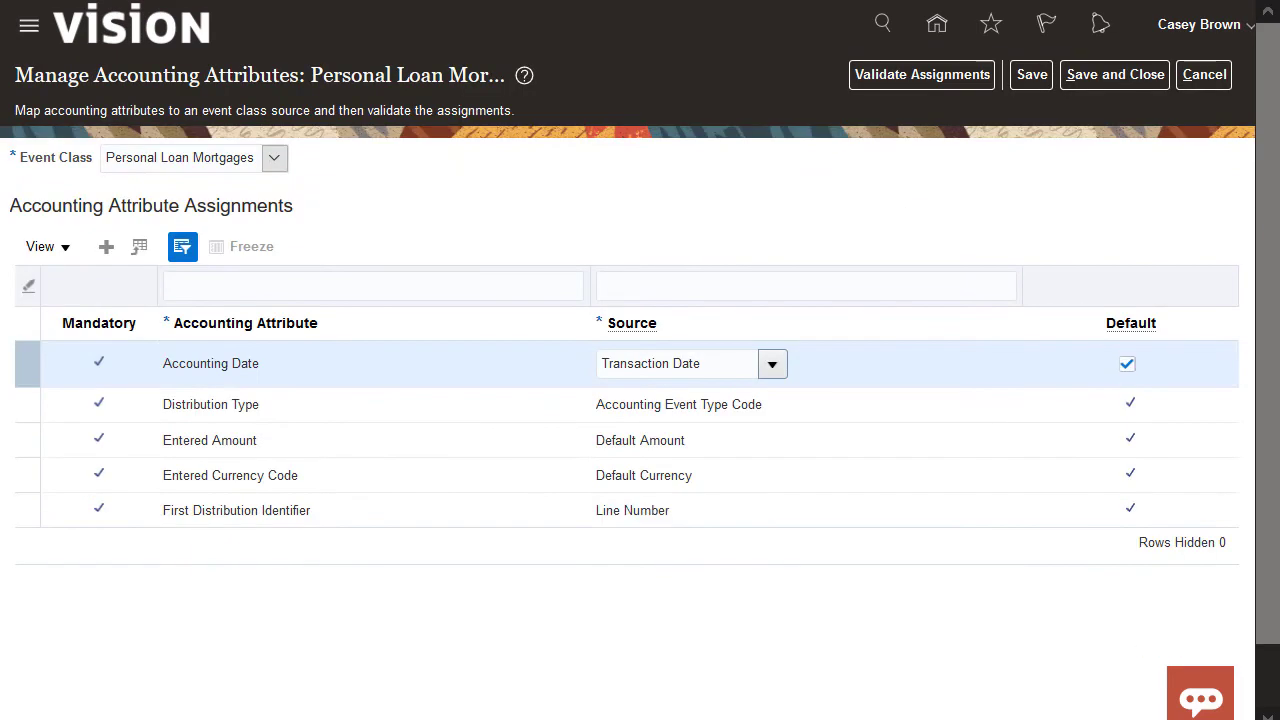